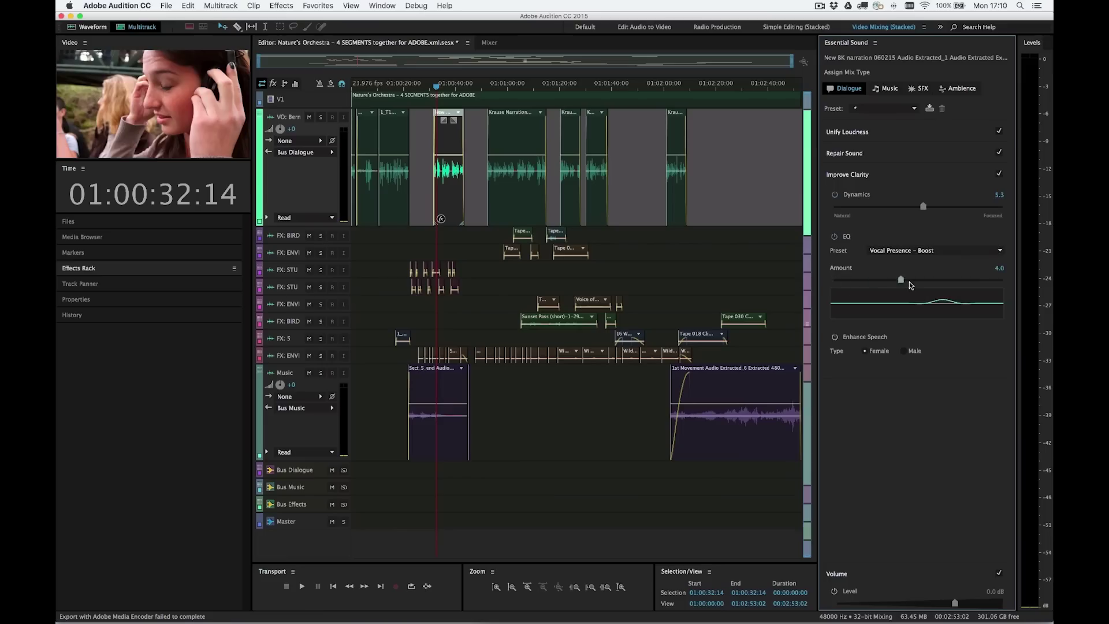
# - Raise the dialogue EQ Amount to 7.8 in Essential Sound and stop playback
pyautogui.moveTo(908, 283); pyautogui.dragTo(965, 281)
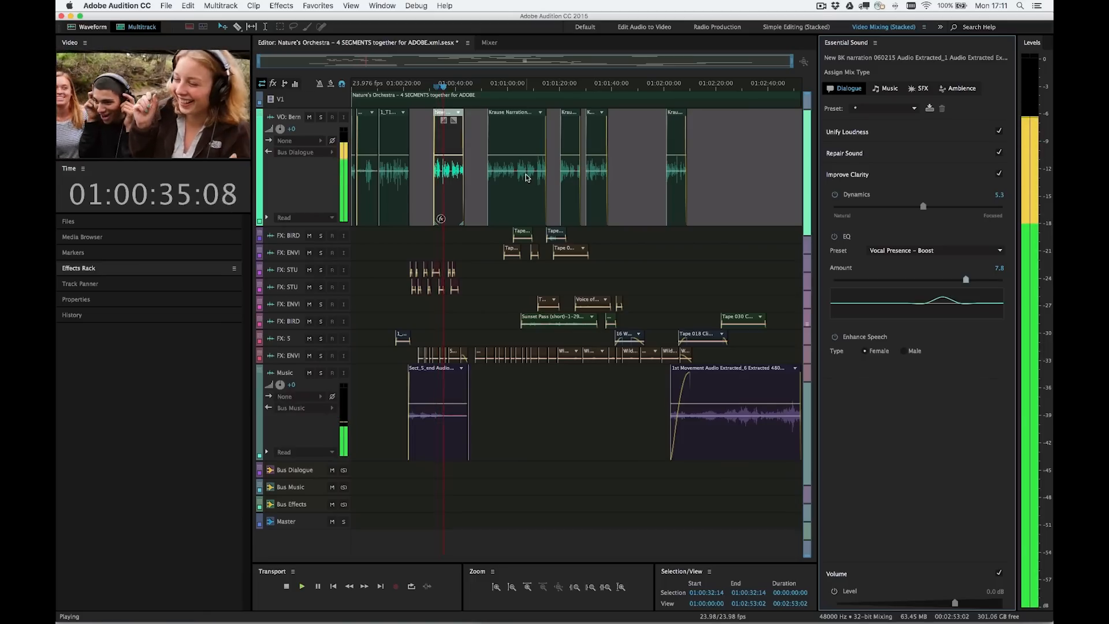
pyautogui.press('space')
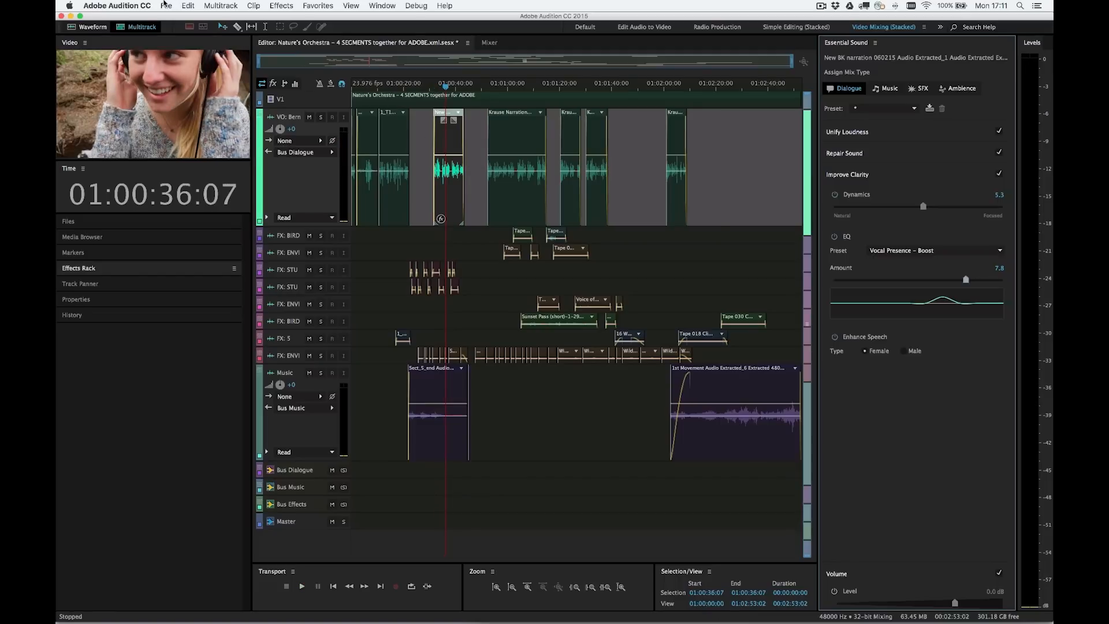
# - Start an export via File > Export > Export with Adobe Media Encoder
pyautogui.click(164, 4)
pyautogui.moveTo(179, 190)
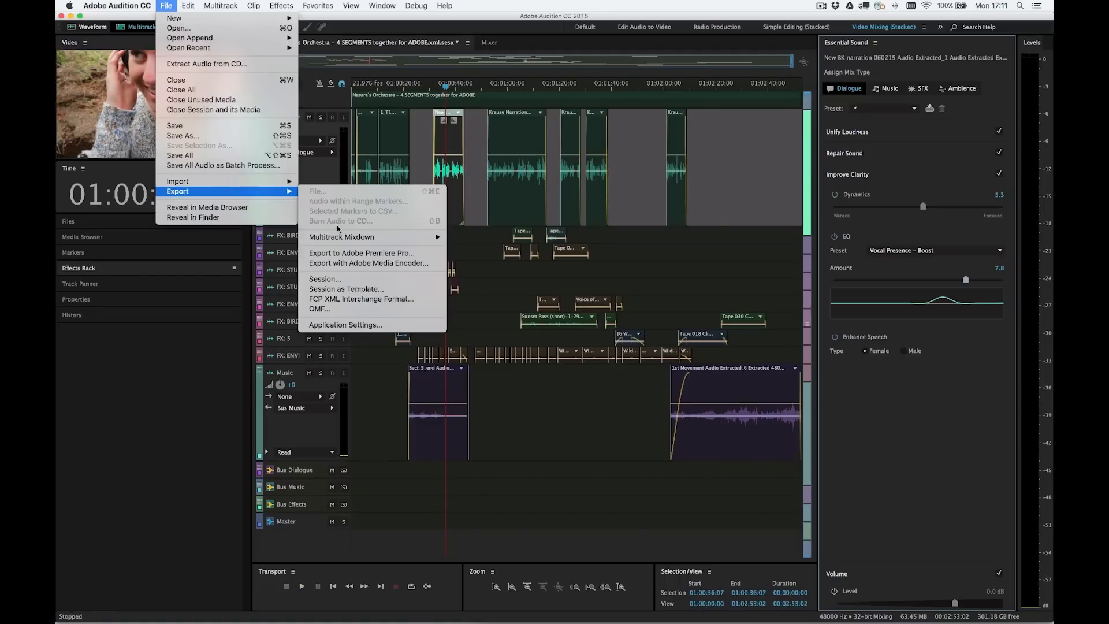
pyautogui.click(361, 265)
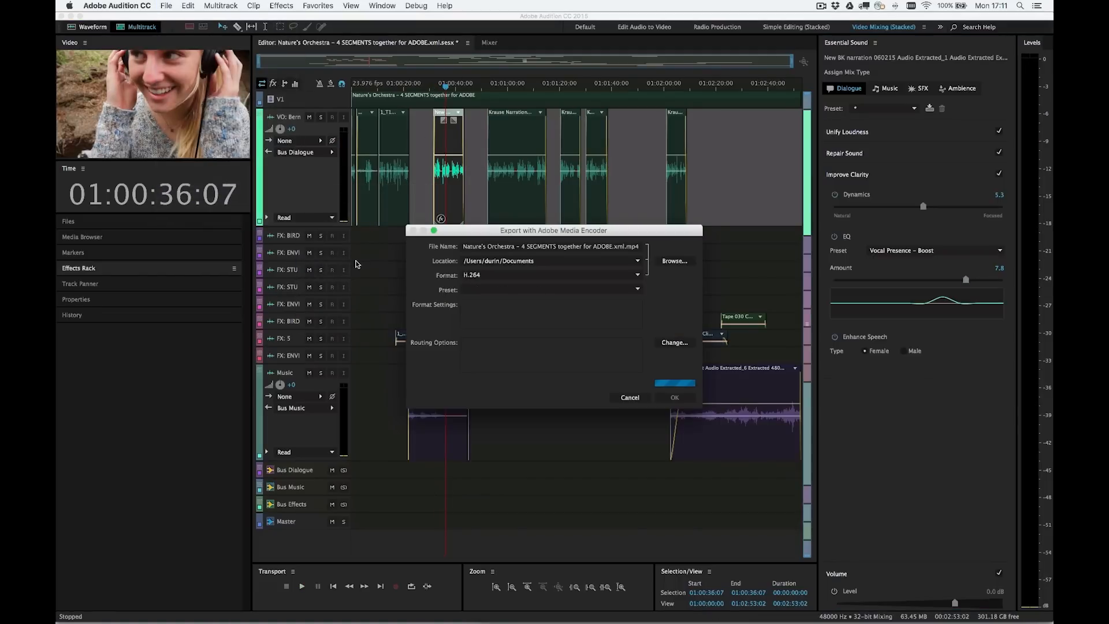
# - Set the format to MXF OP1a with the IRT profile ARD_ZDF_HDF02a-1.1 preset
pyautogui.click(538, 276)
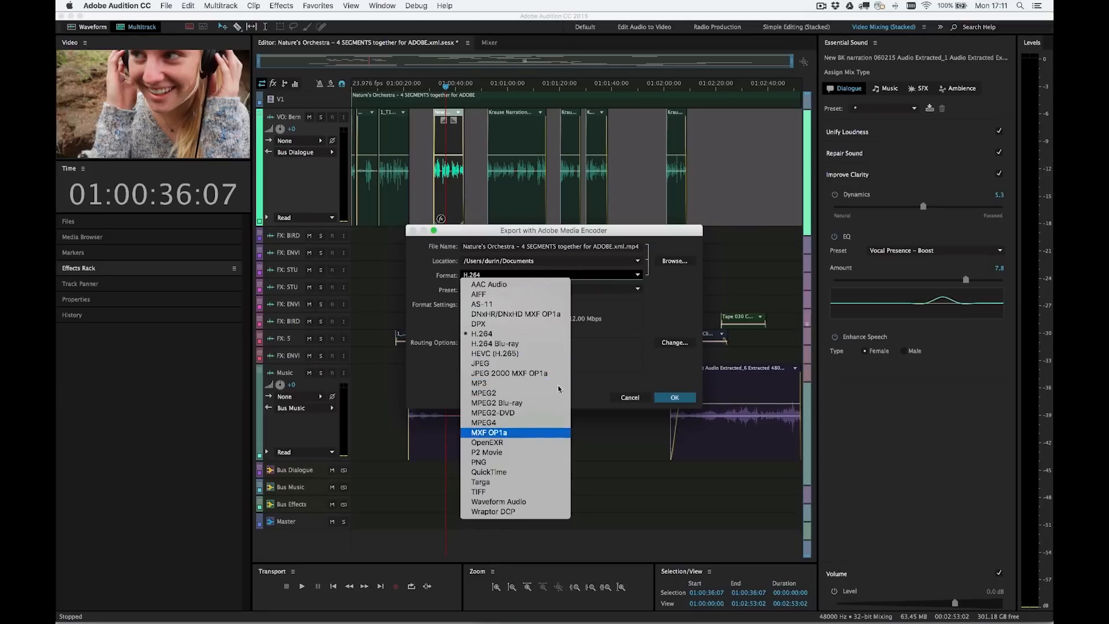
pyautogui.click(513, 433)
pyautogui.click(567, 295)
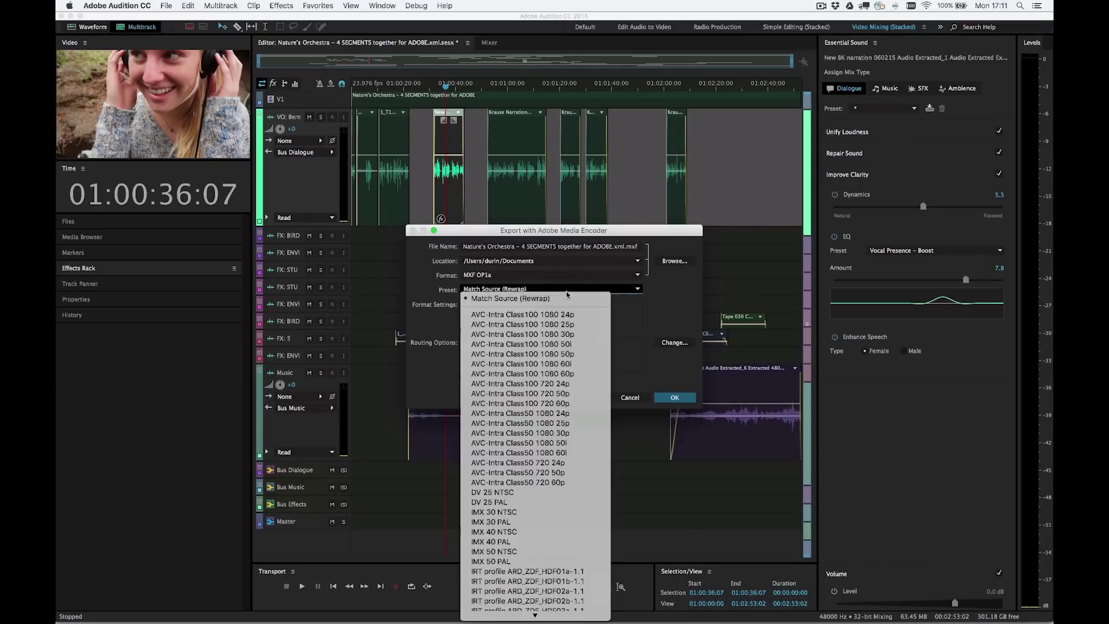
pyautogui.click(527, 592)
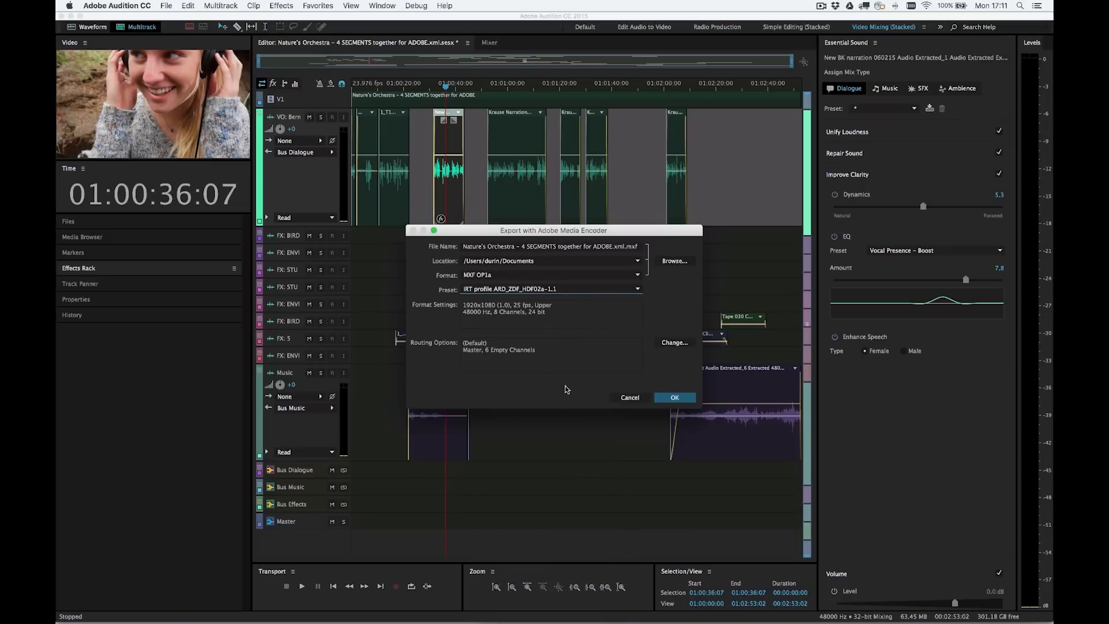
# - Route Master and the three buses to custom channels, confirm, and start the export
pyautogui.click(670, 347)
pyautogui.click(572, 405)
pyautogui.click(598, 418)
pyautogui.click(624, 432)
pyautogui.click(630, 469)
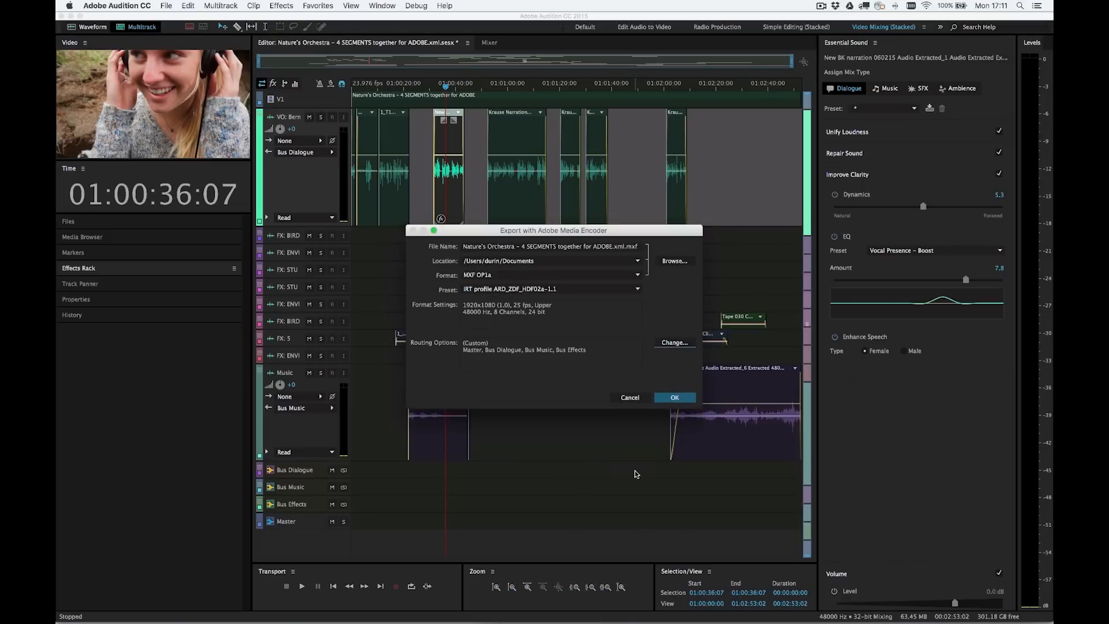
pyautogui.click(555, 275)
# - Switch to Adobe Media Encoder where the session export sits queued at 0%
pyautogui.click(675, 398)
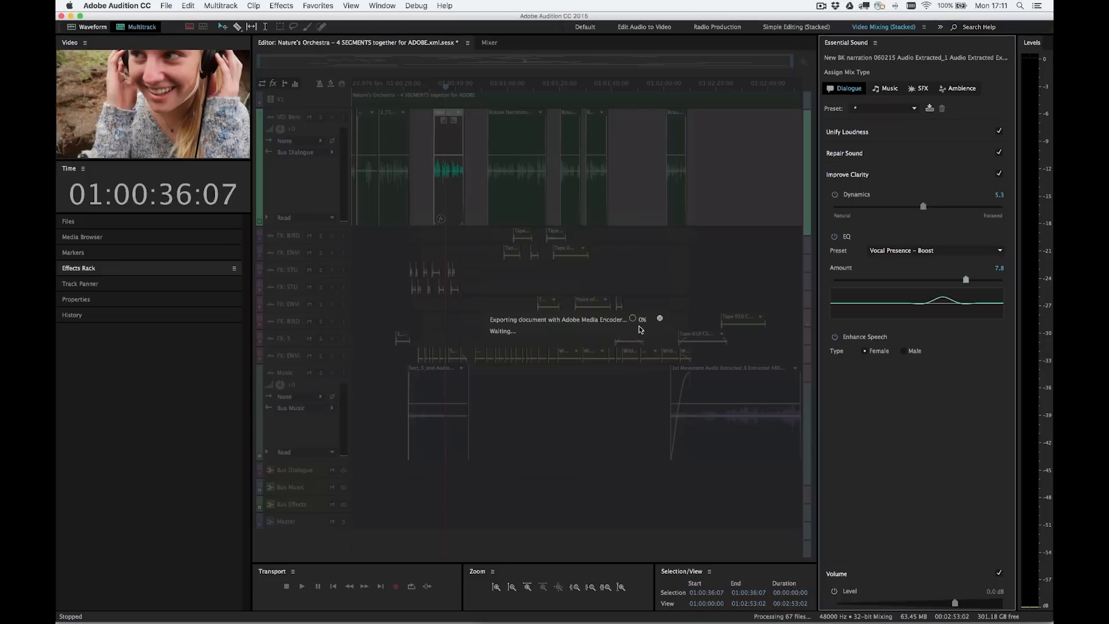